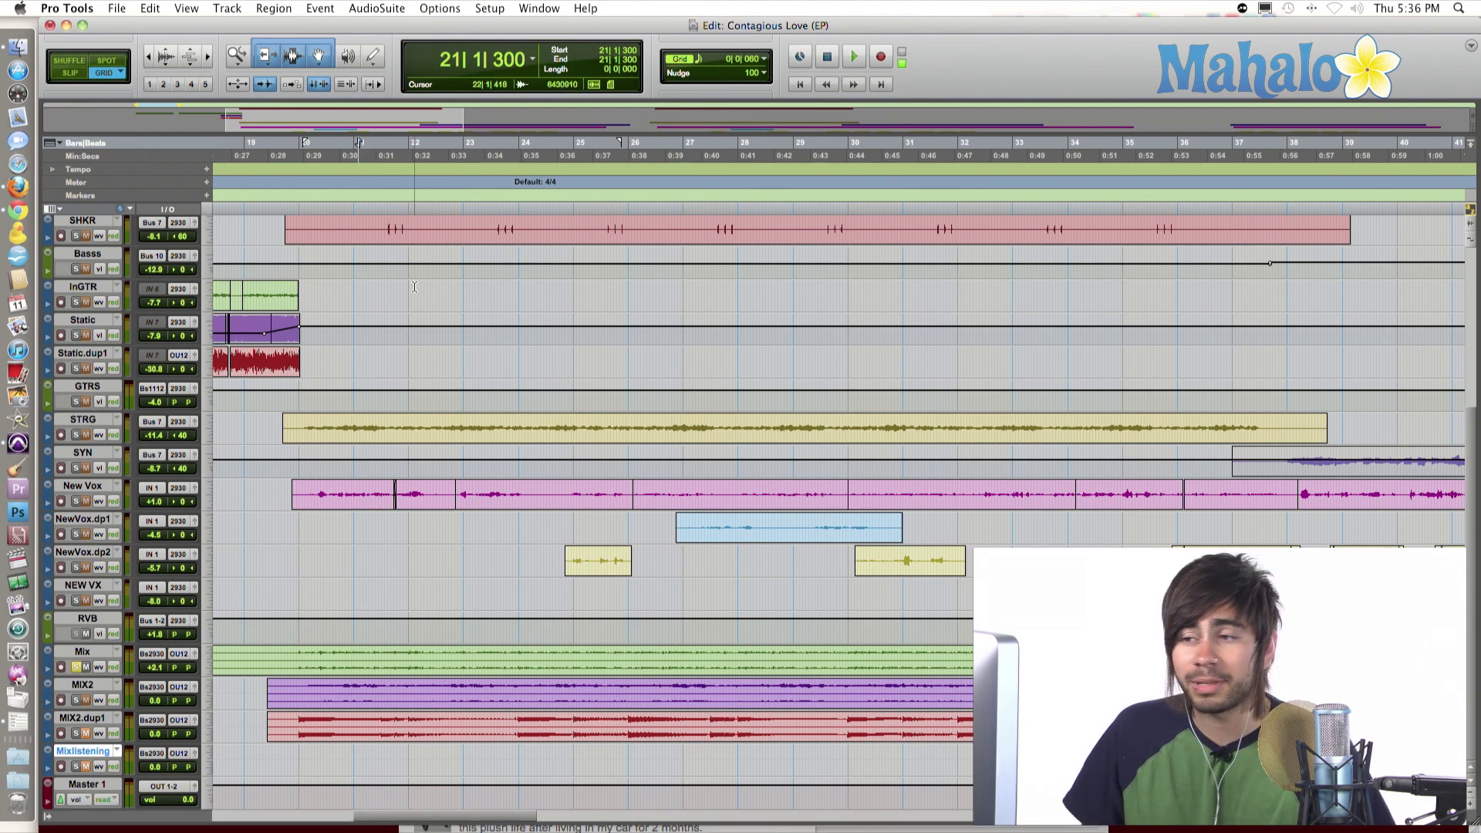
Step: Move the playback start to bar 33 and play with No Scrolling
scroll(418, 287, left, 5)
scroll(420, 287, left, 5)
scroll(421, 287, right, 2)
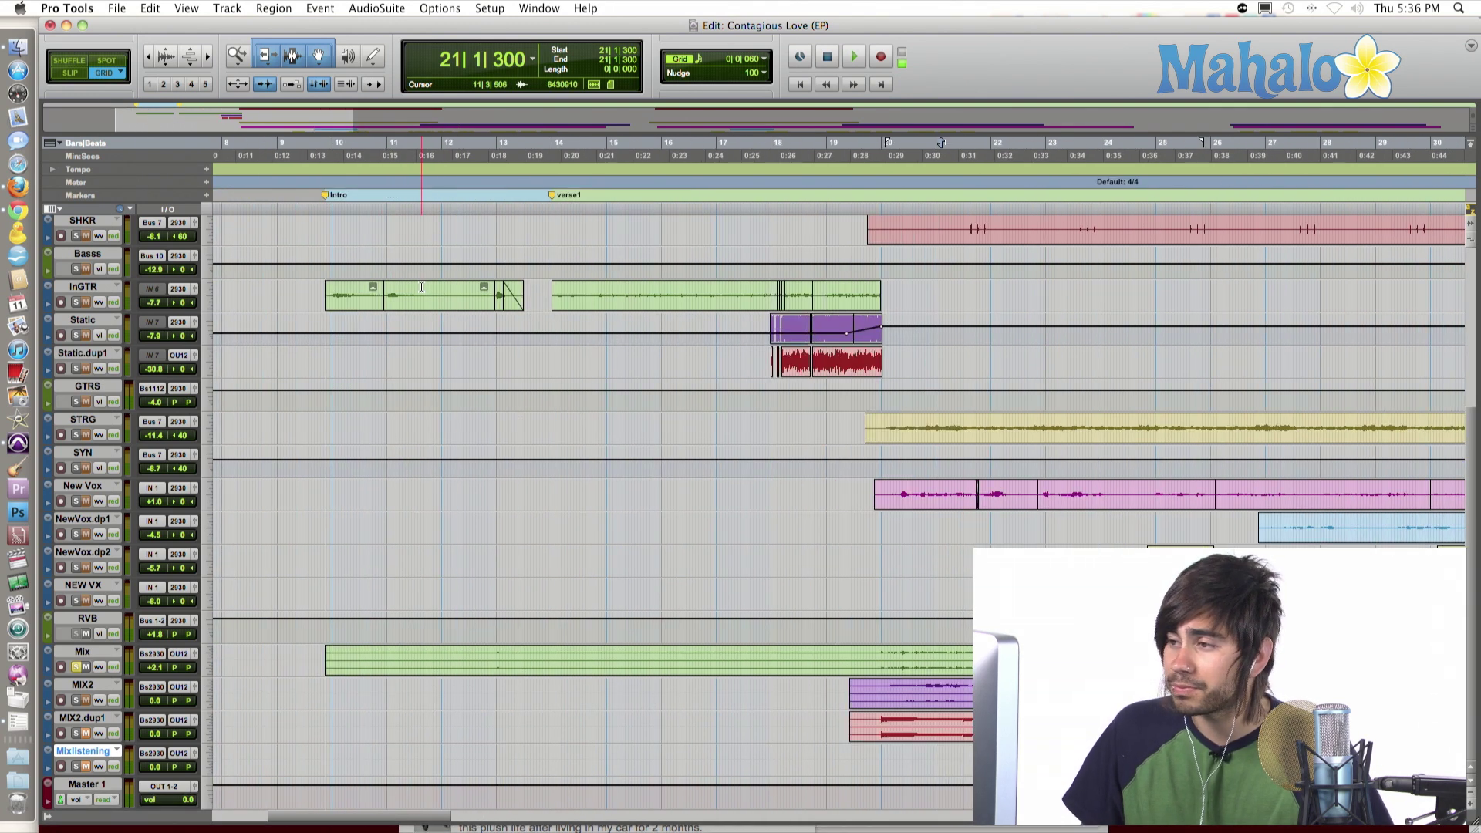
scroll(422, 287, right, 1)
scroll(424, 286, right, 2)
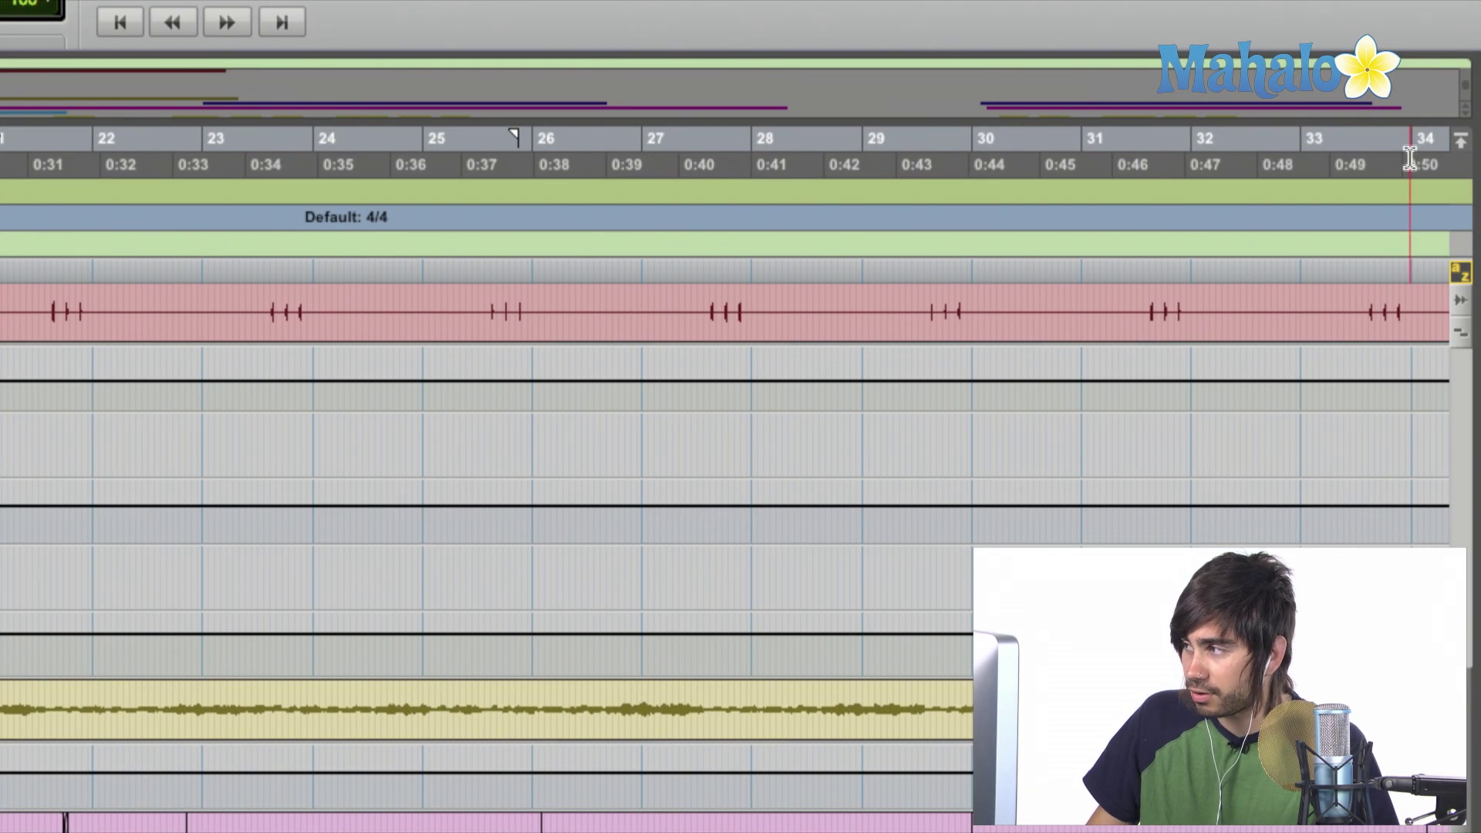
drag(1414, 158, 1392, 157)
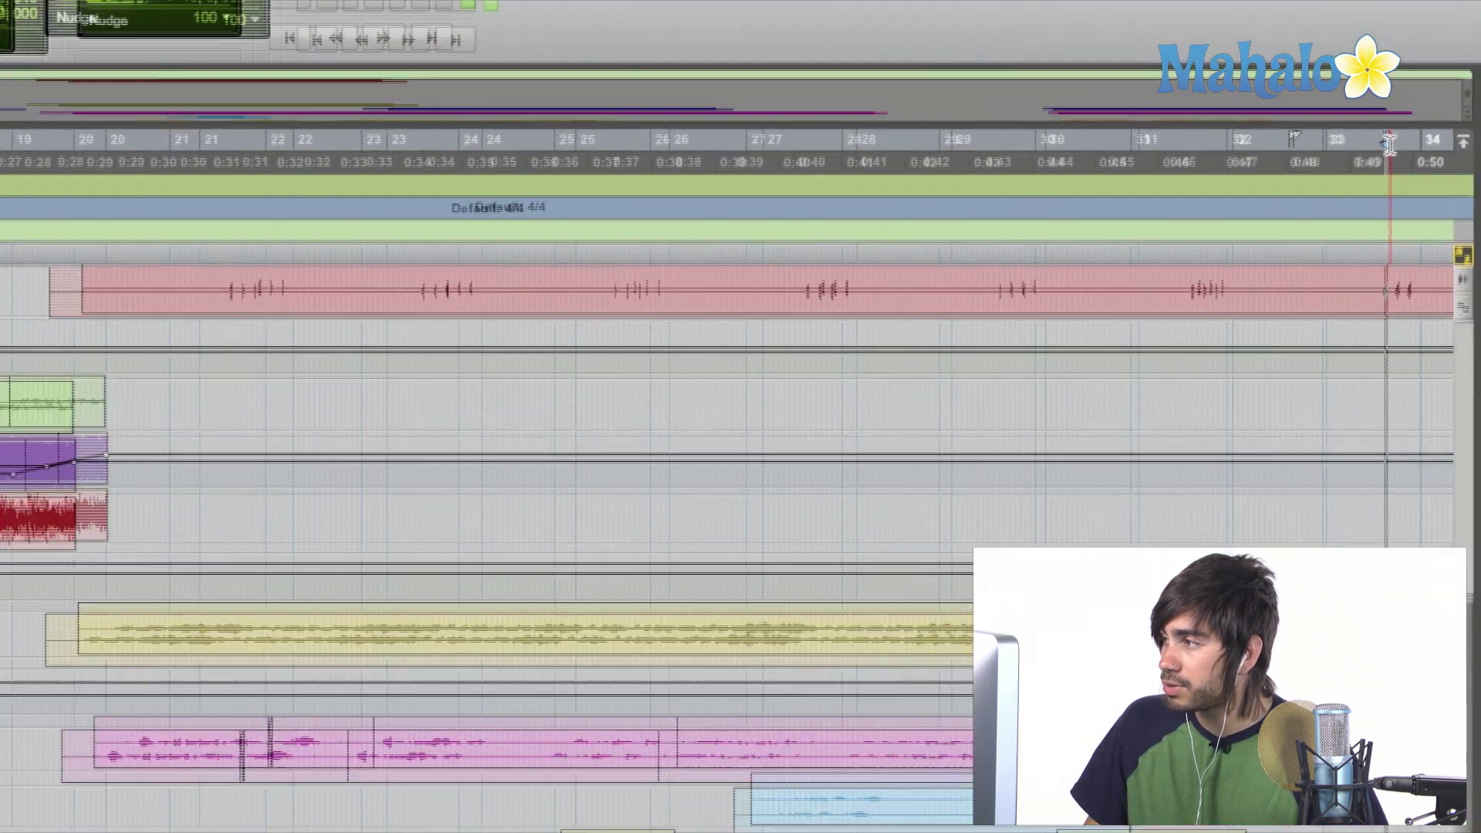
key(space)
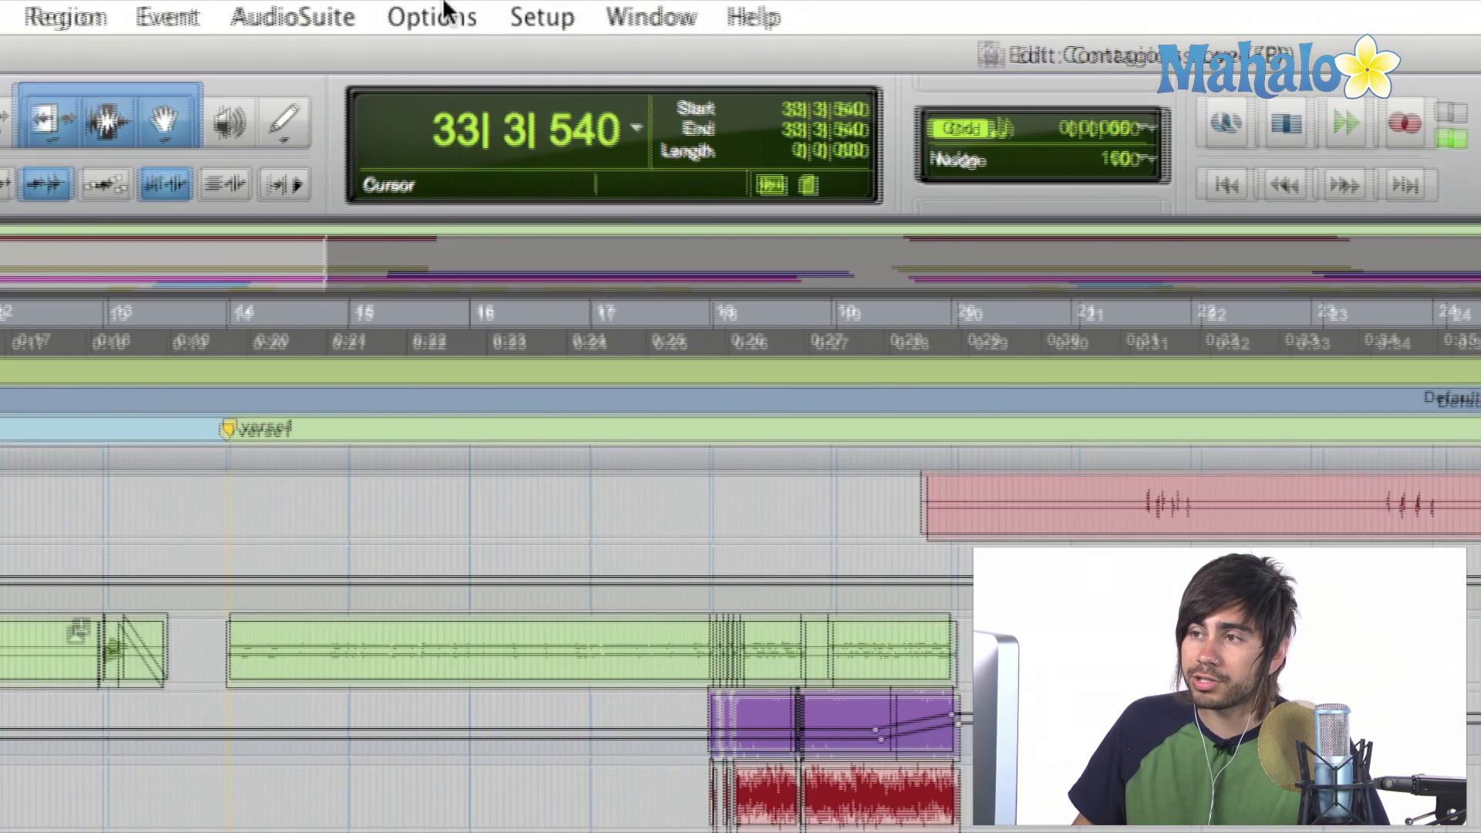
Step: Set Edit Window Scrolling to After Playback, then play and stop to test it
click(442, 8)
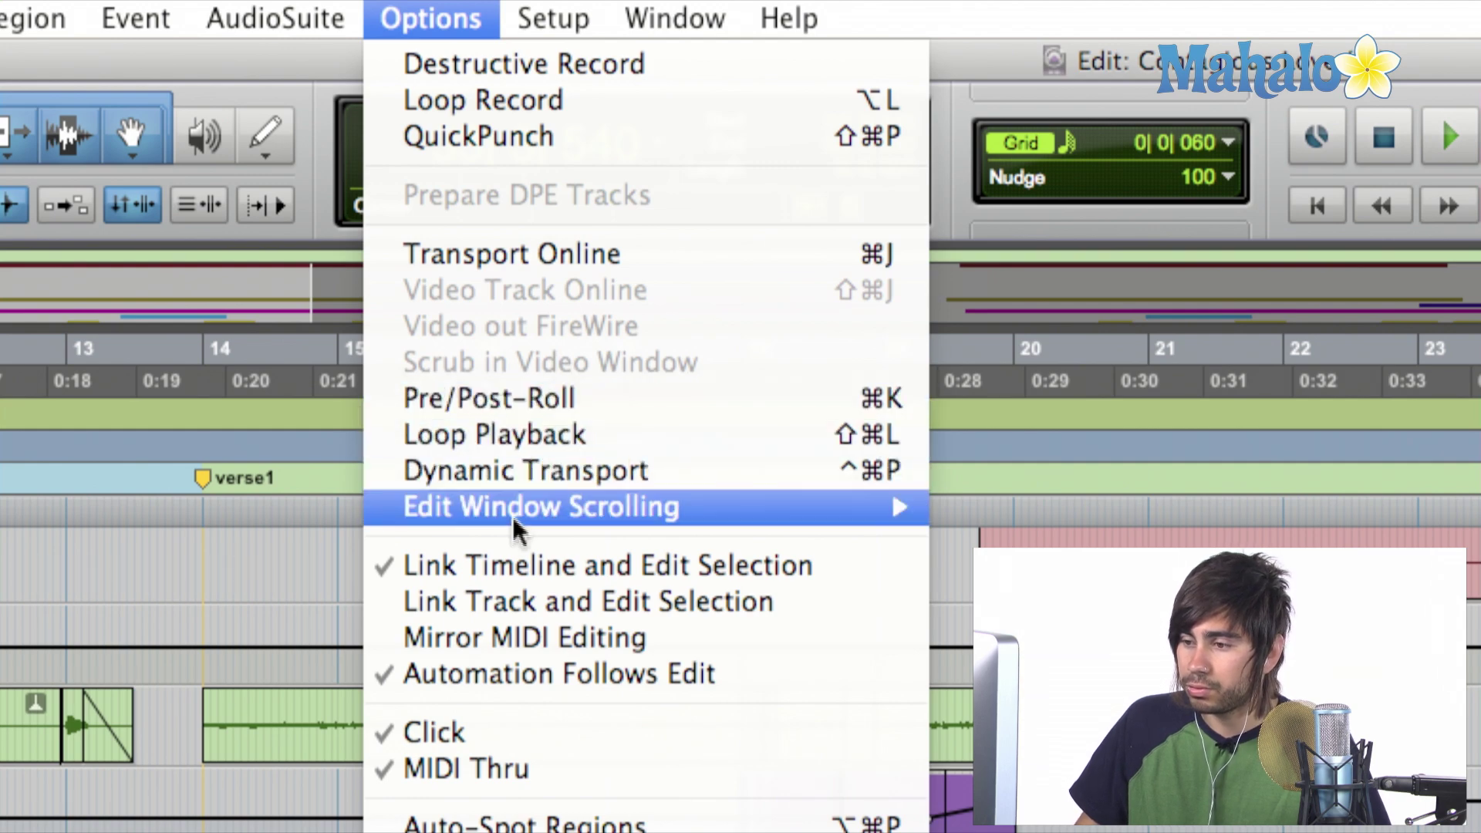
mouse_move(174, 506)
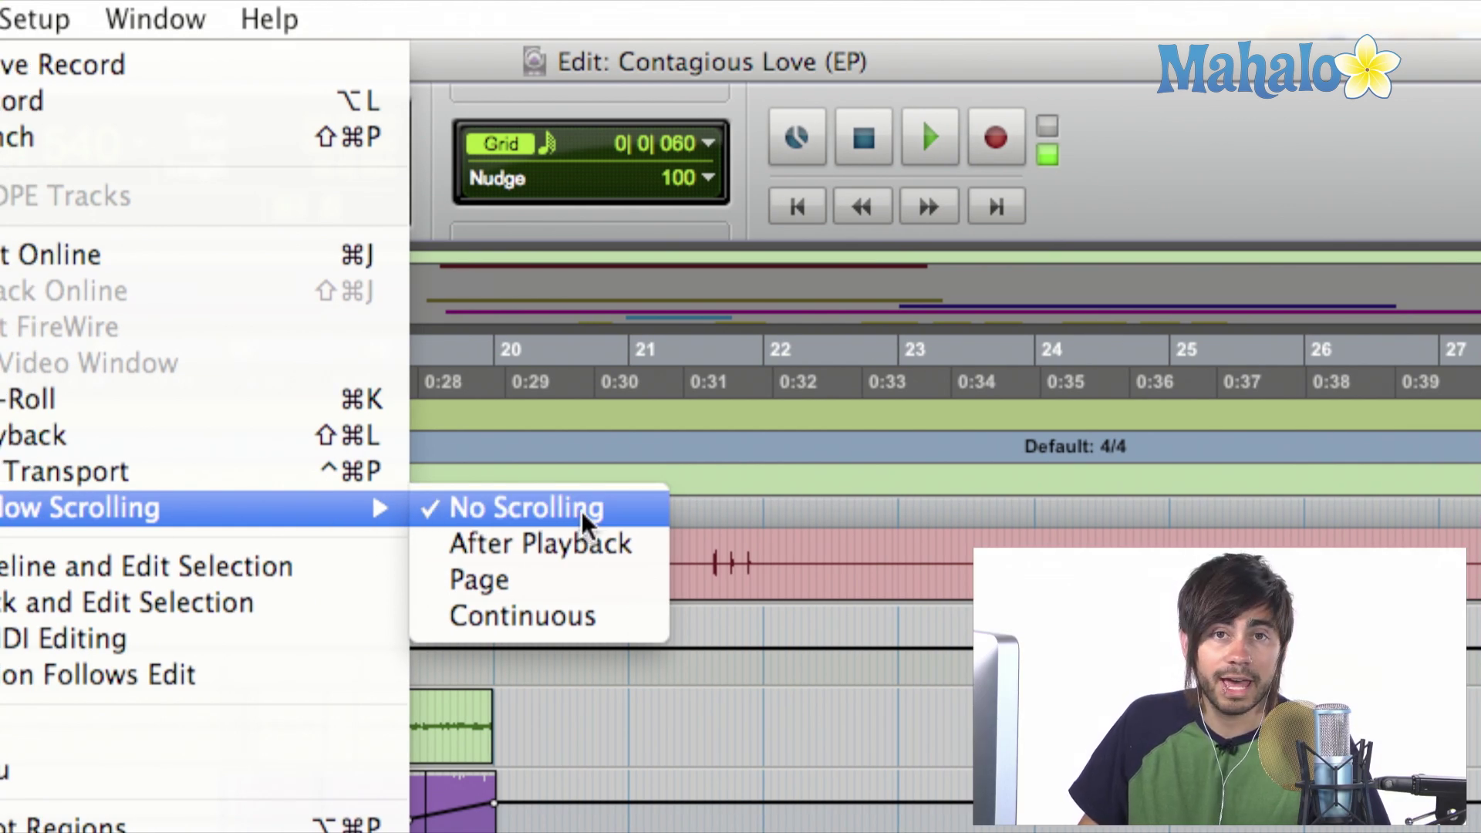
click(585, 566)
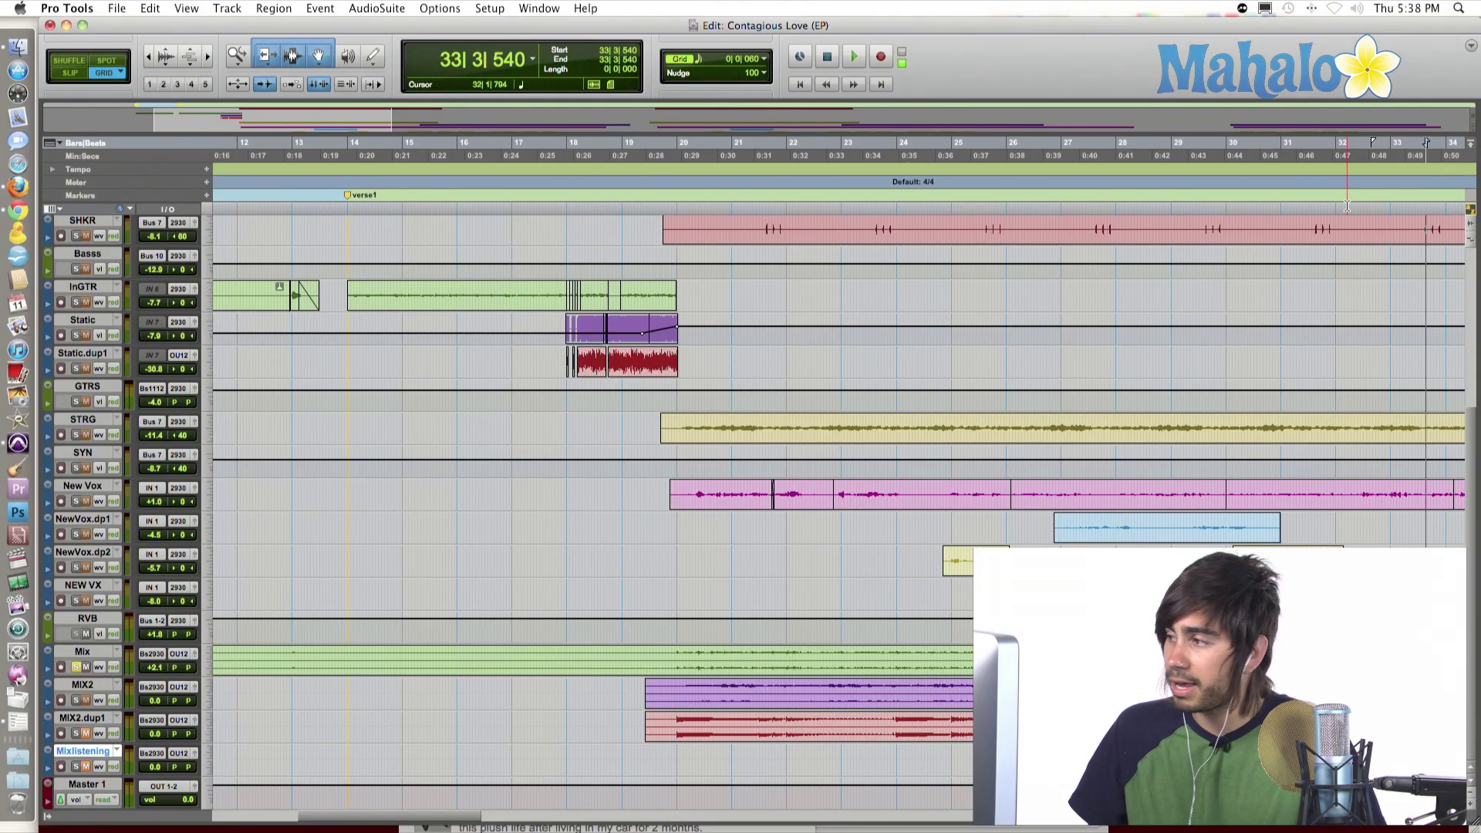
key(space)
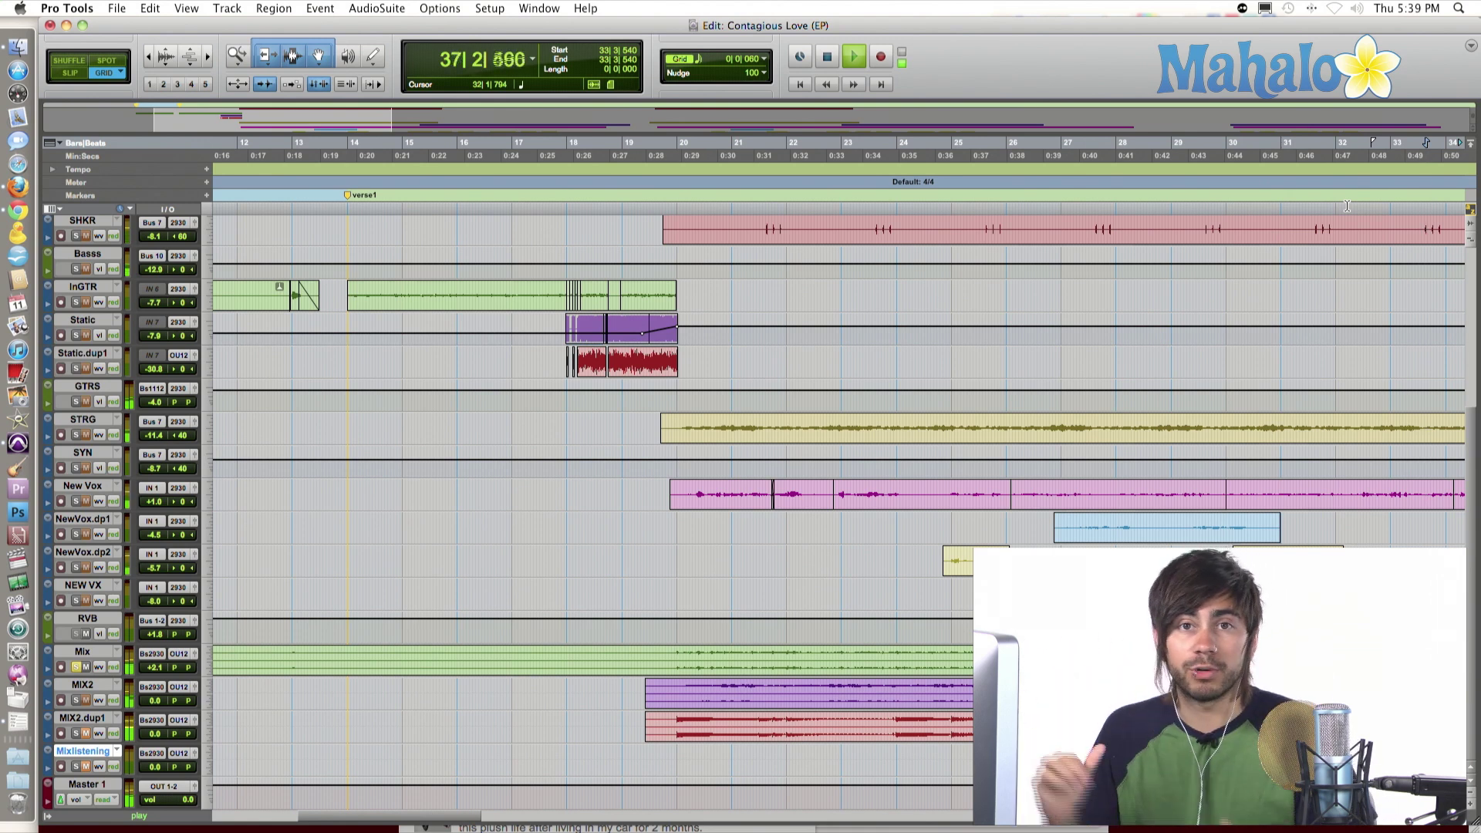
key(space)
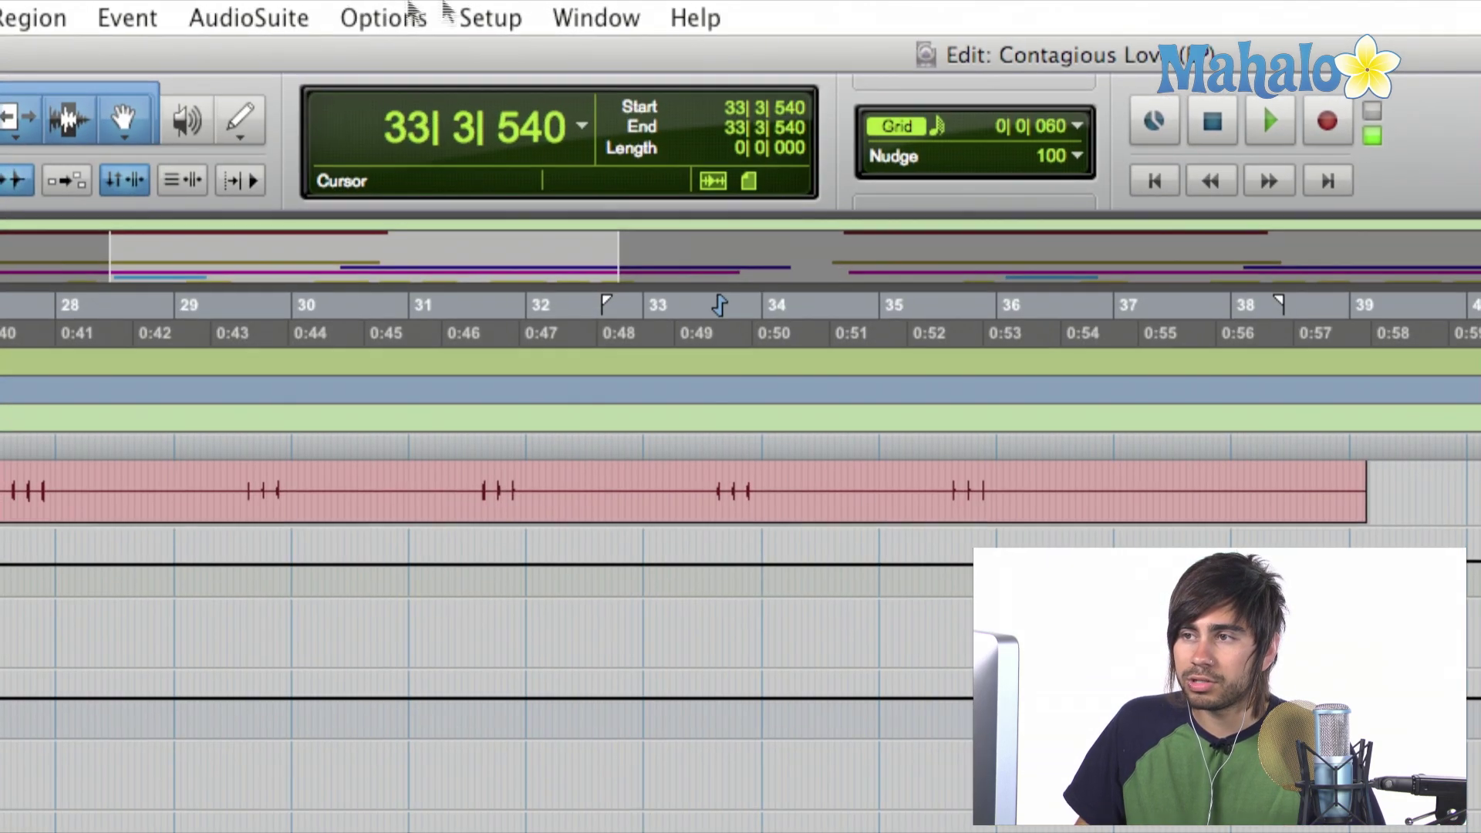
click(439, 8)
mouse_move(567, 443)
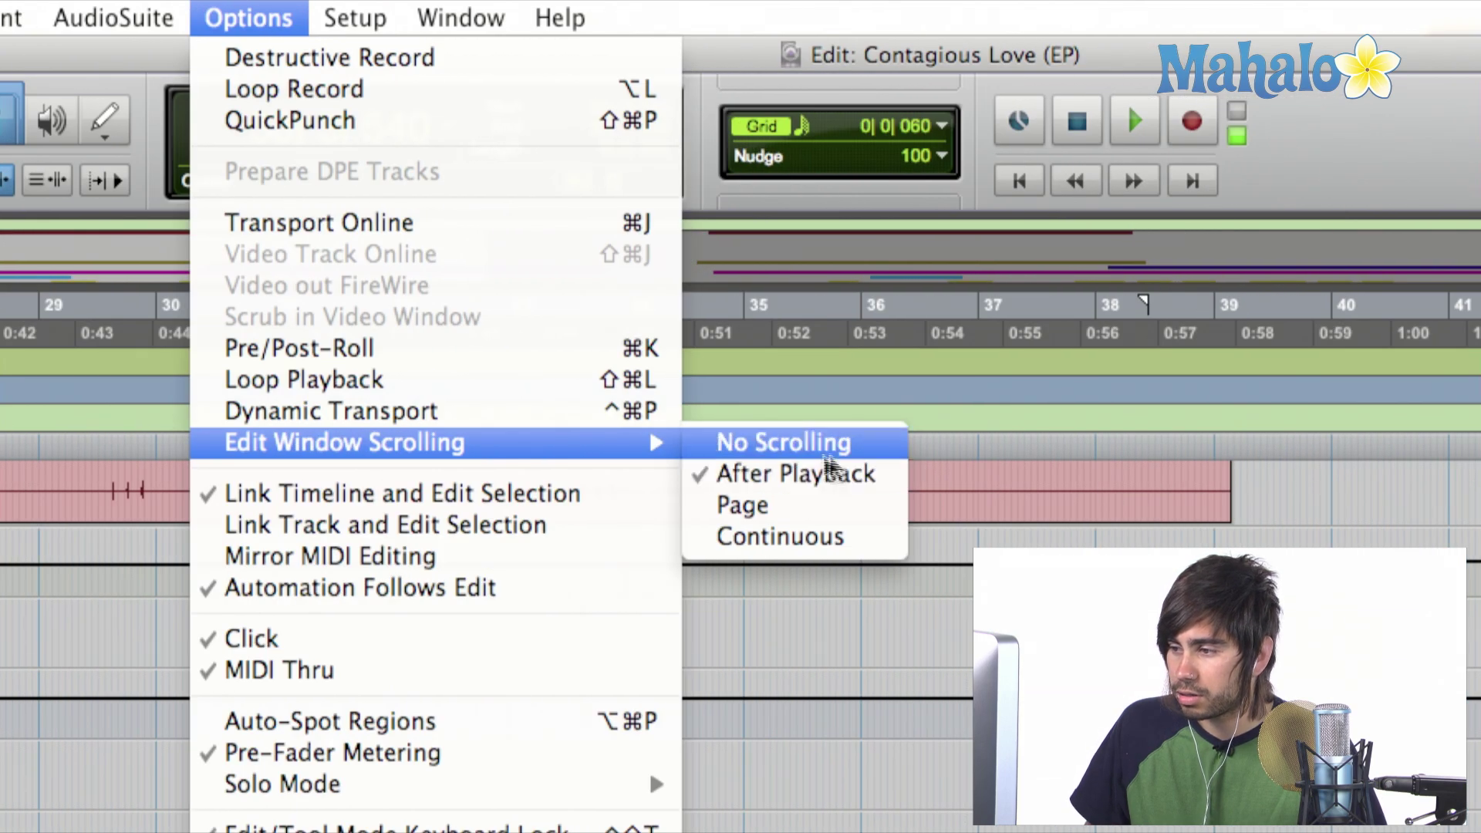
Step: Set Edit Window Scrolling to Page and play until around bar 71
click(780, 507)
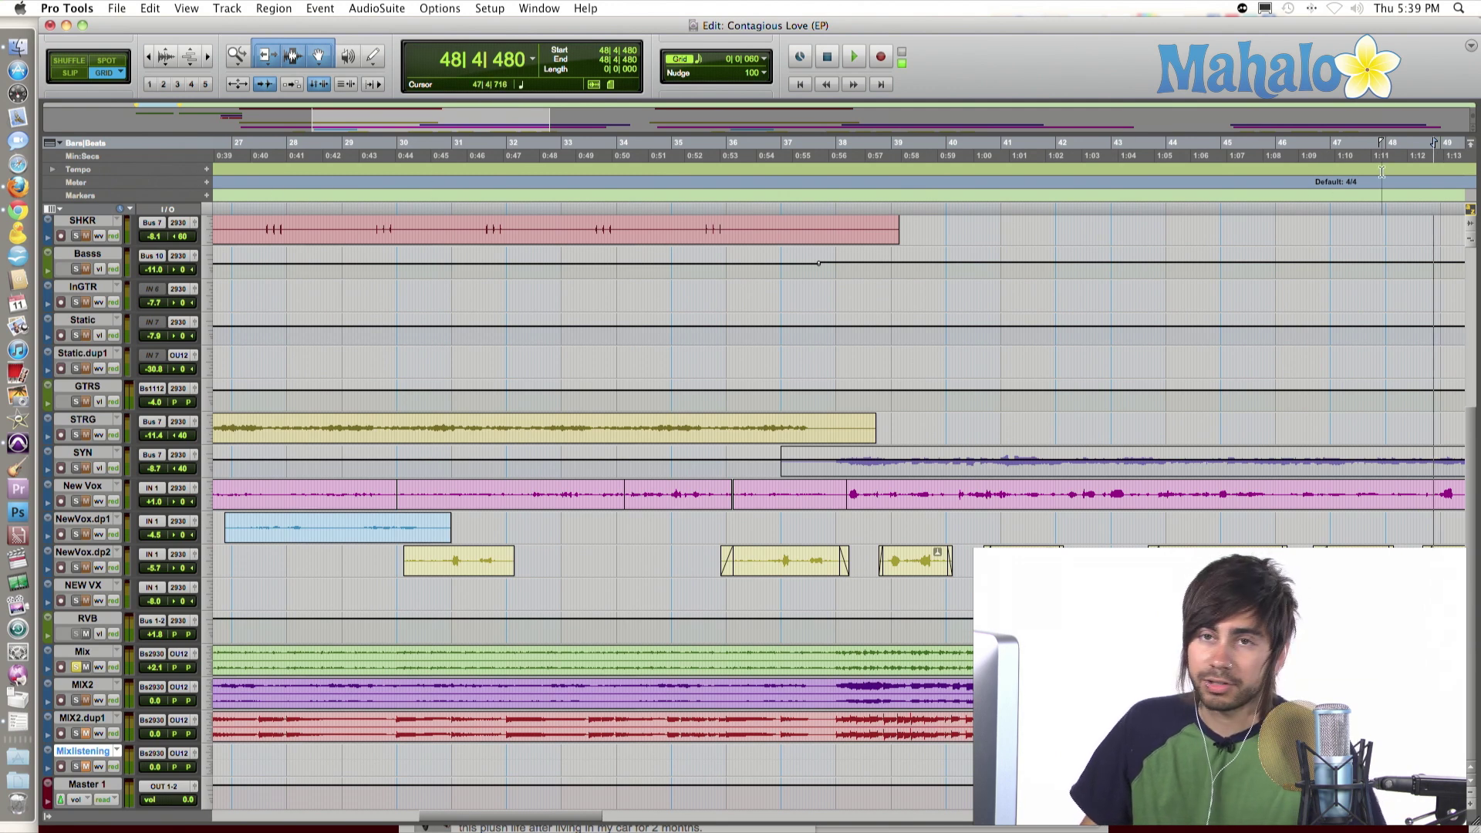
key(space)
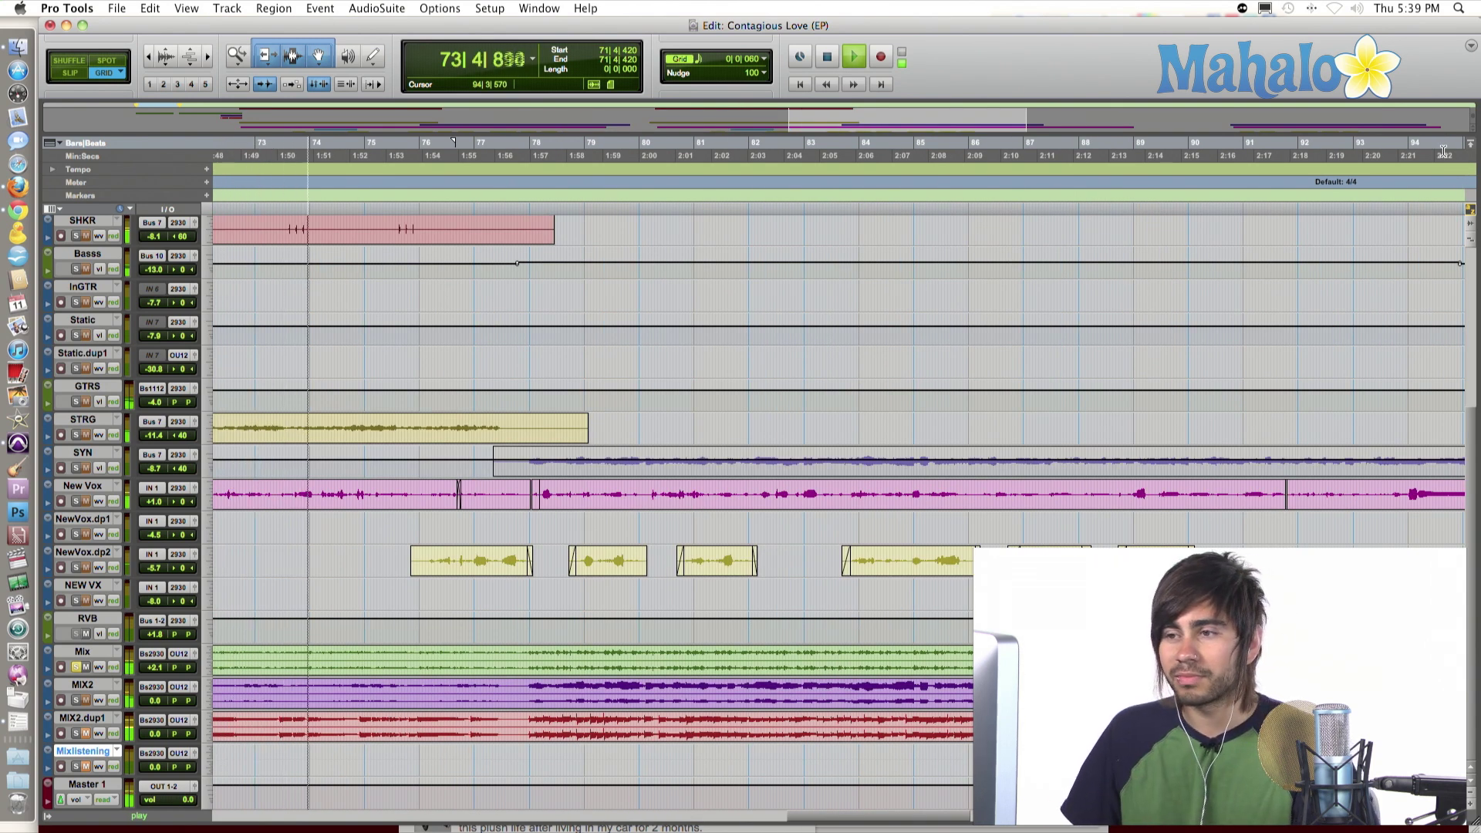
key(space)
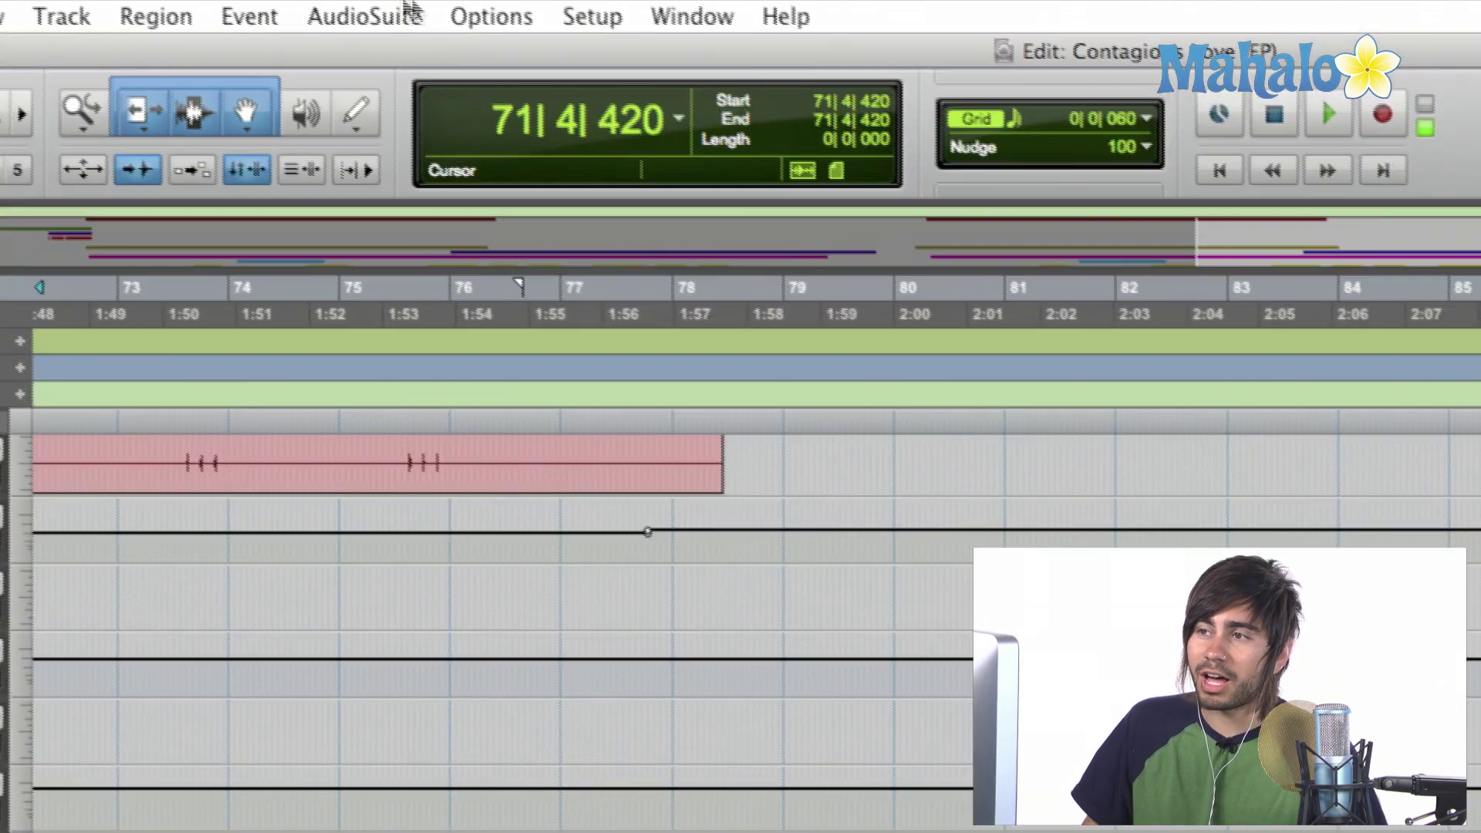
Step: Set Edit Window Scrolling to Continuous, then play and stop from bar 76
click(439, 9)
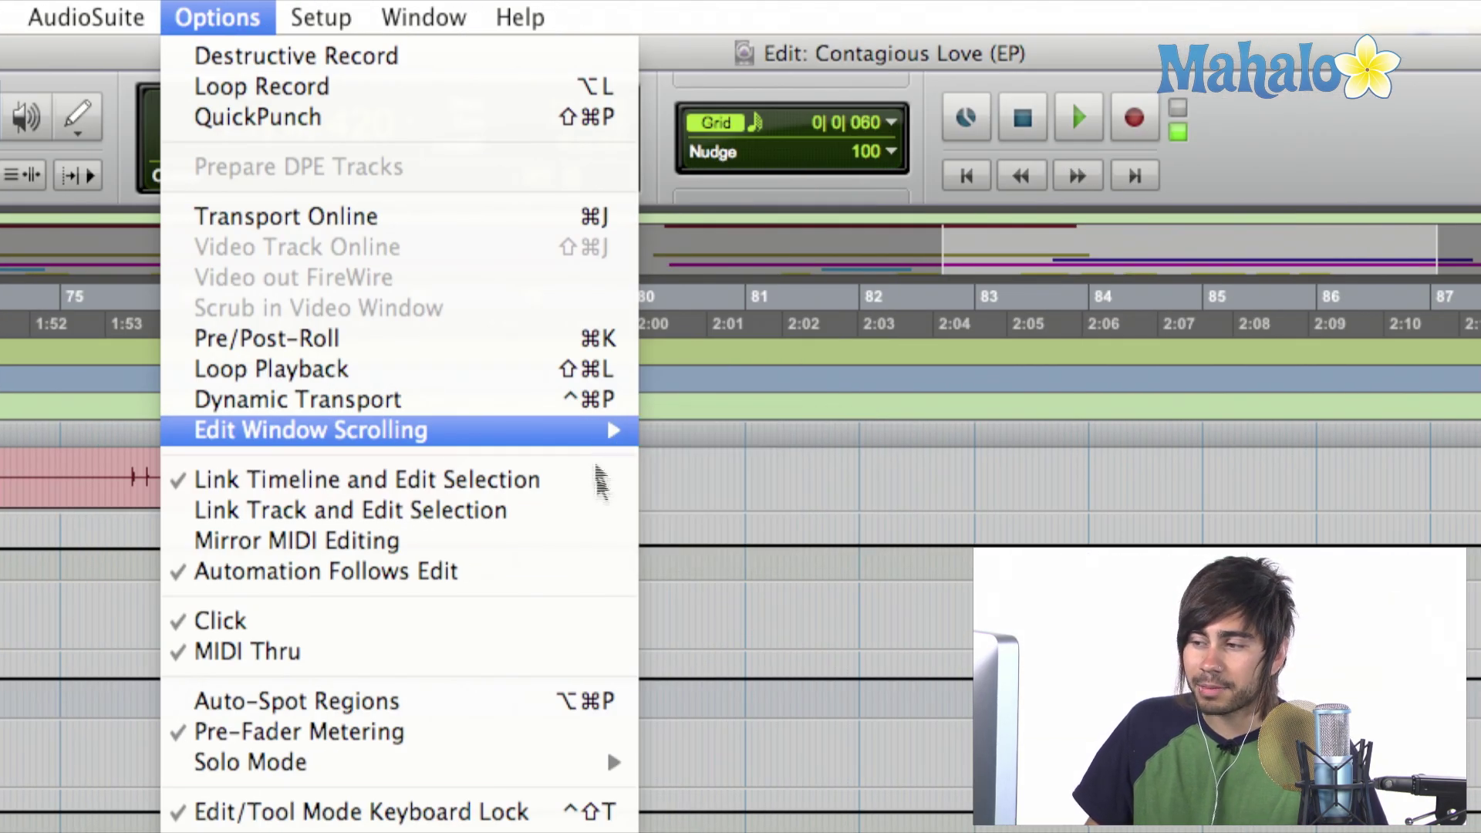
mouse_move(310, 428)
click(724, 526)
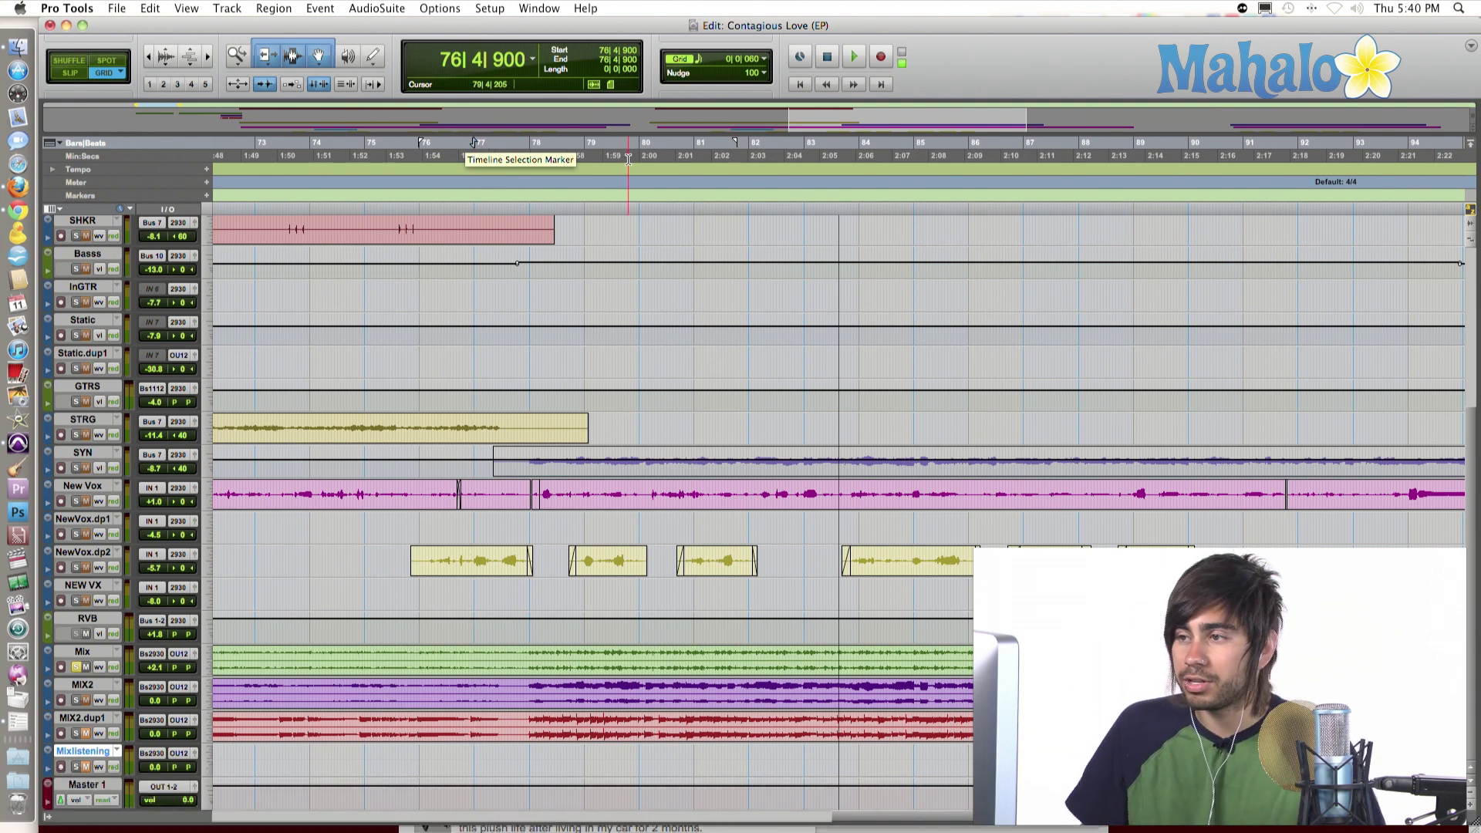
key(space)
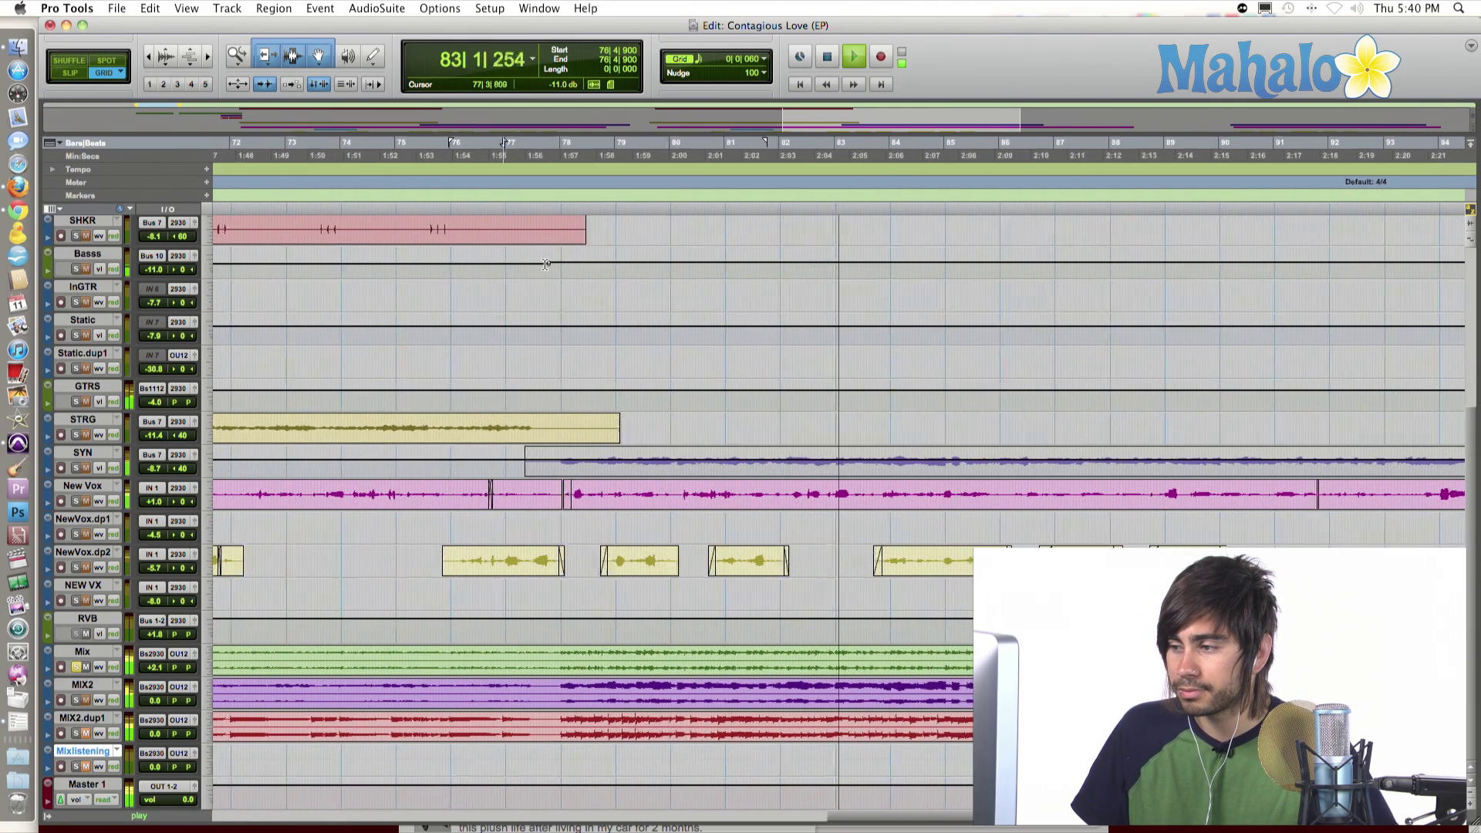
key(space)
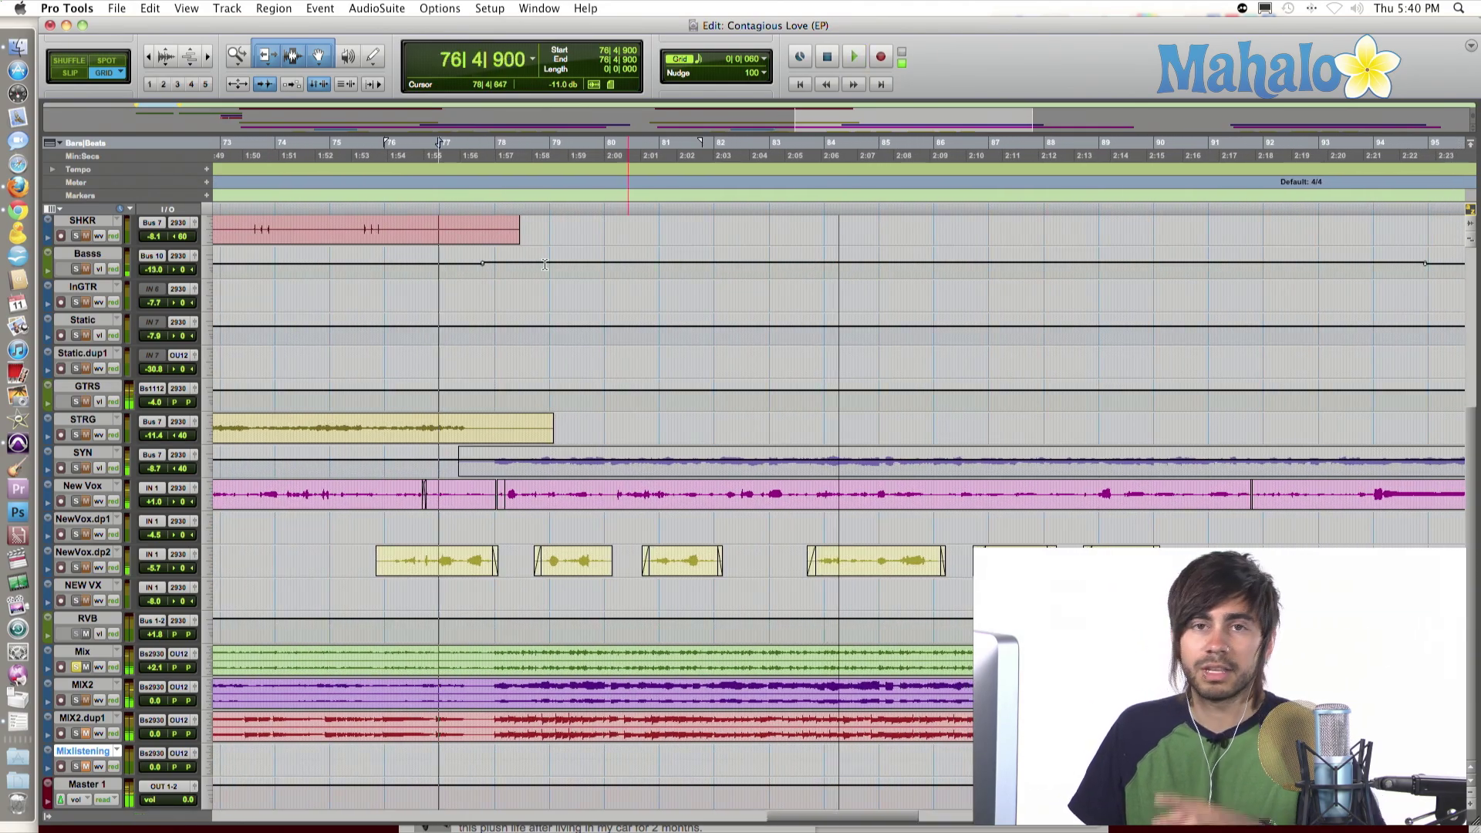